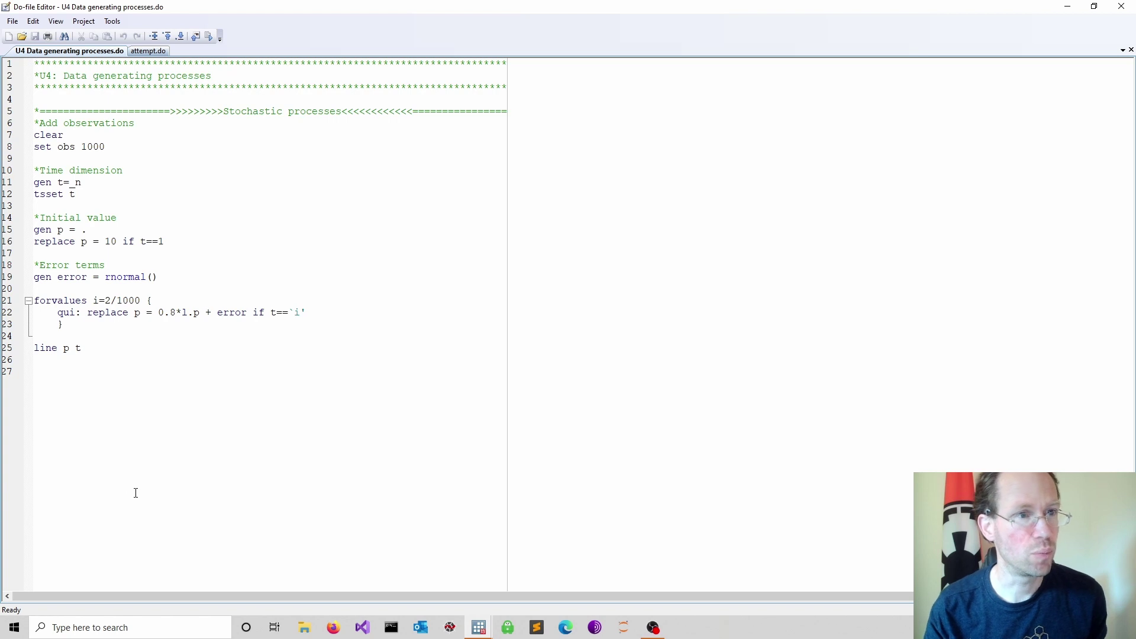
Step: Copy the simulation code into attempt.do and label it with an *AR(1) comment
left_click_drag(23, 124, 170, 358)
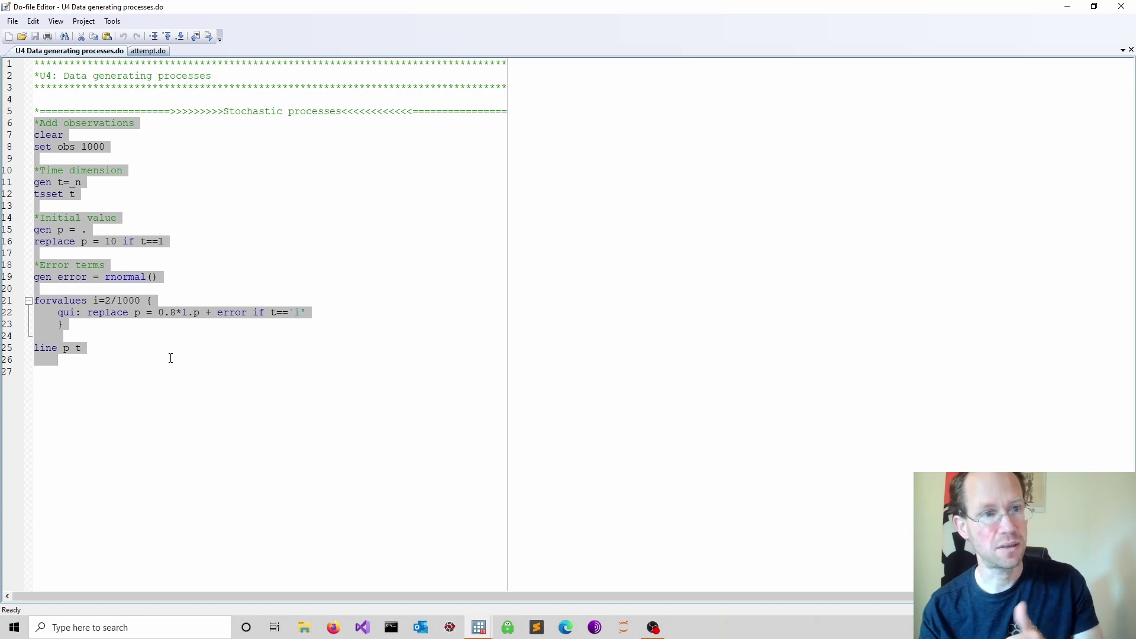
left_click(147, 51)
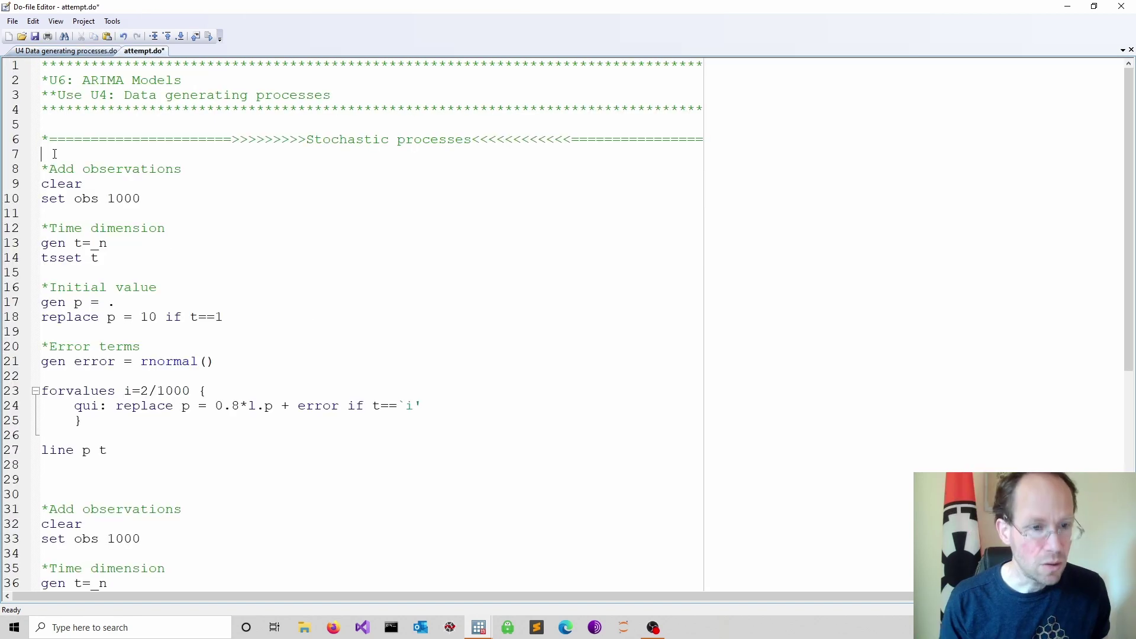
type("*Ar")
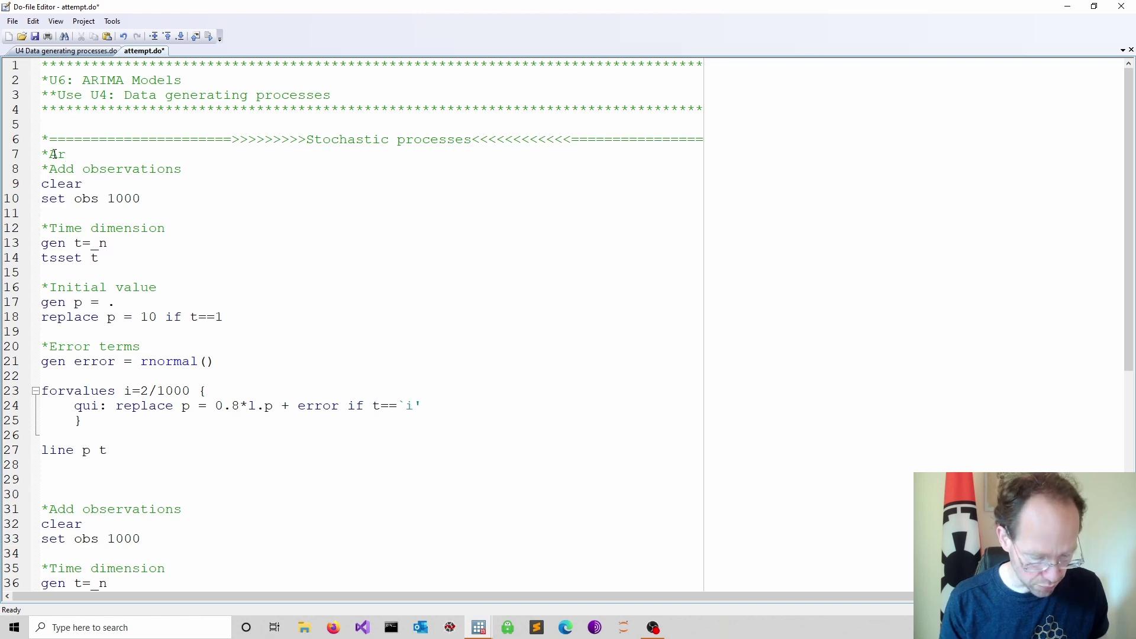
key("BackSpace")
type("R")
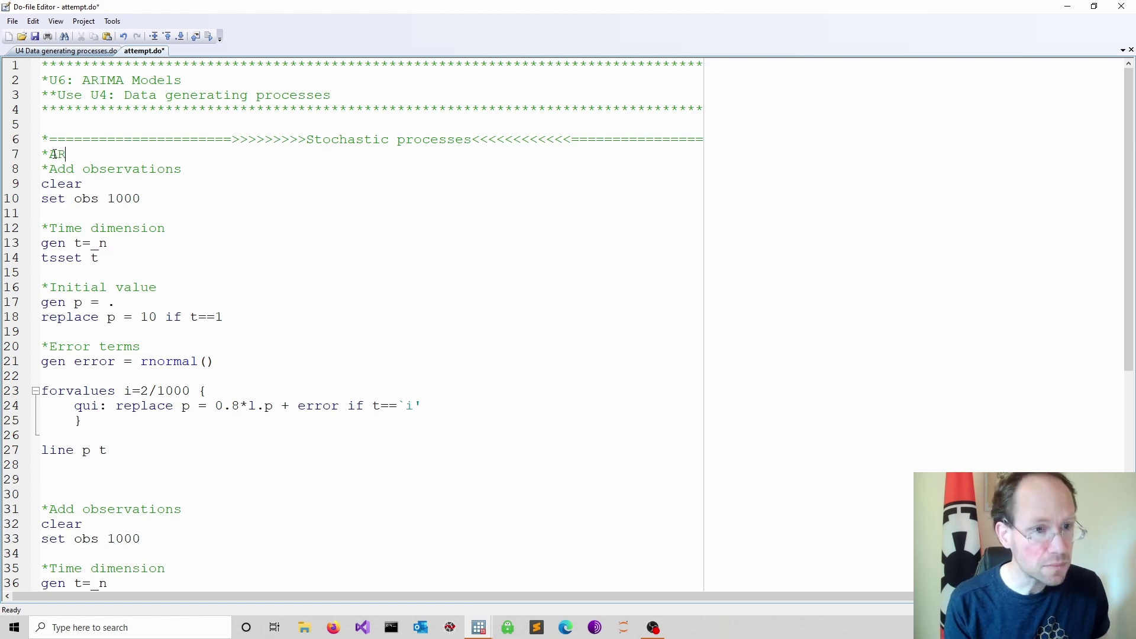
type("(1")
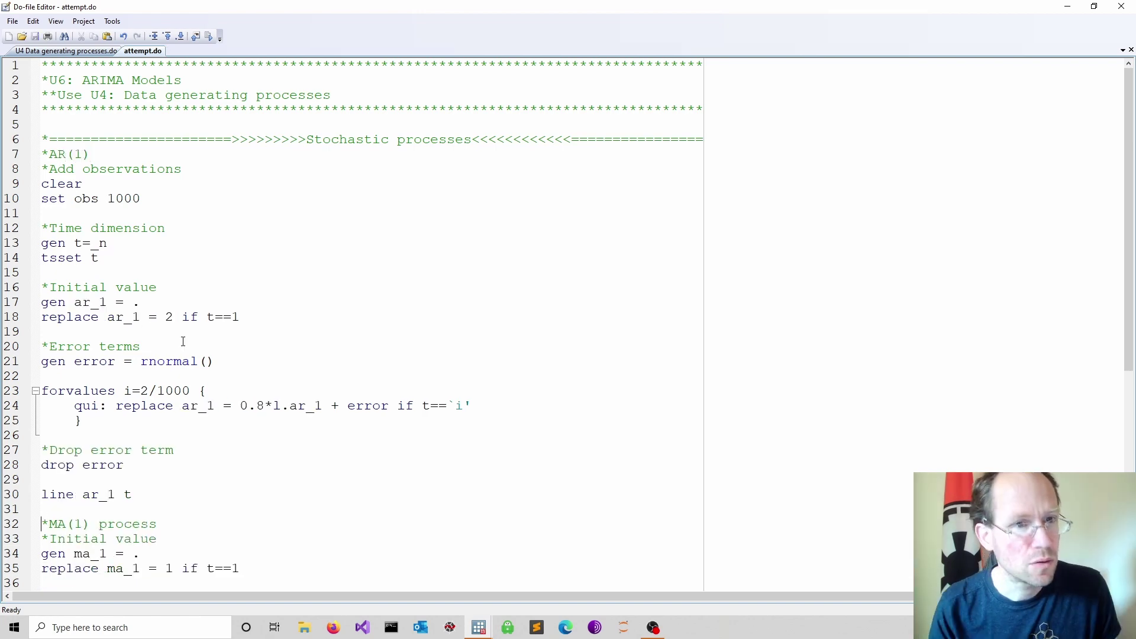
Step: Insert a blank line before the MA(1) block and review its 0.7*l.error term
scroll(183, 340, "down", 2)
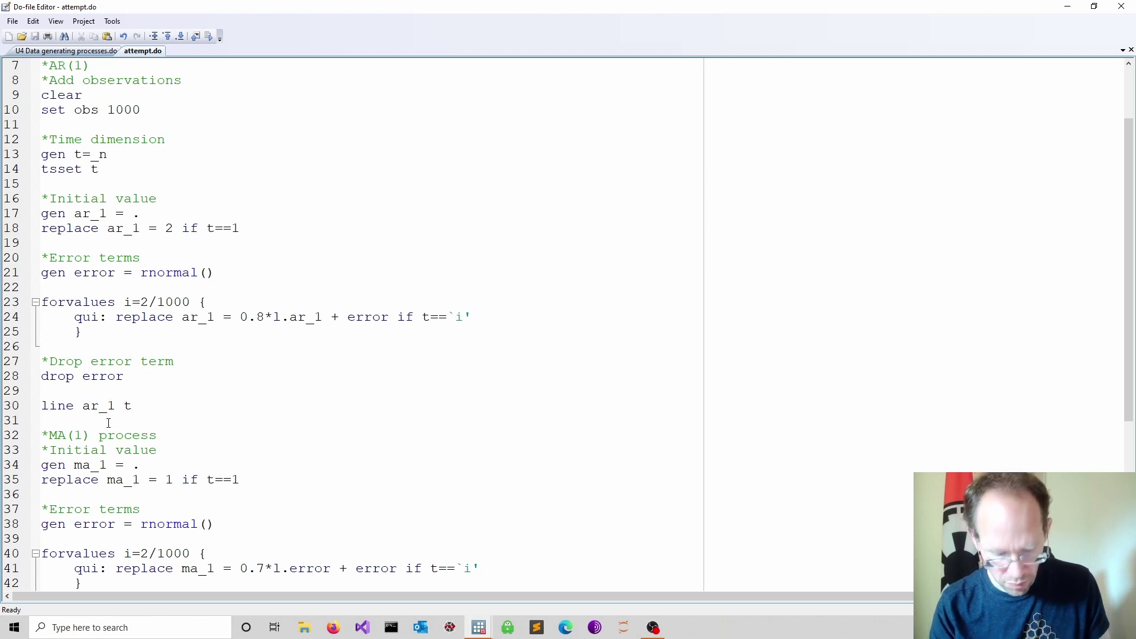
key("Return")
scroll(181, 429, "down", 2)
scroll(161, 381, "down", 2)
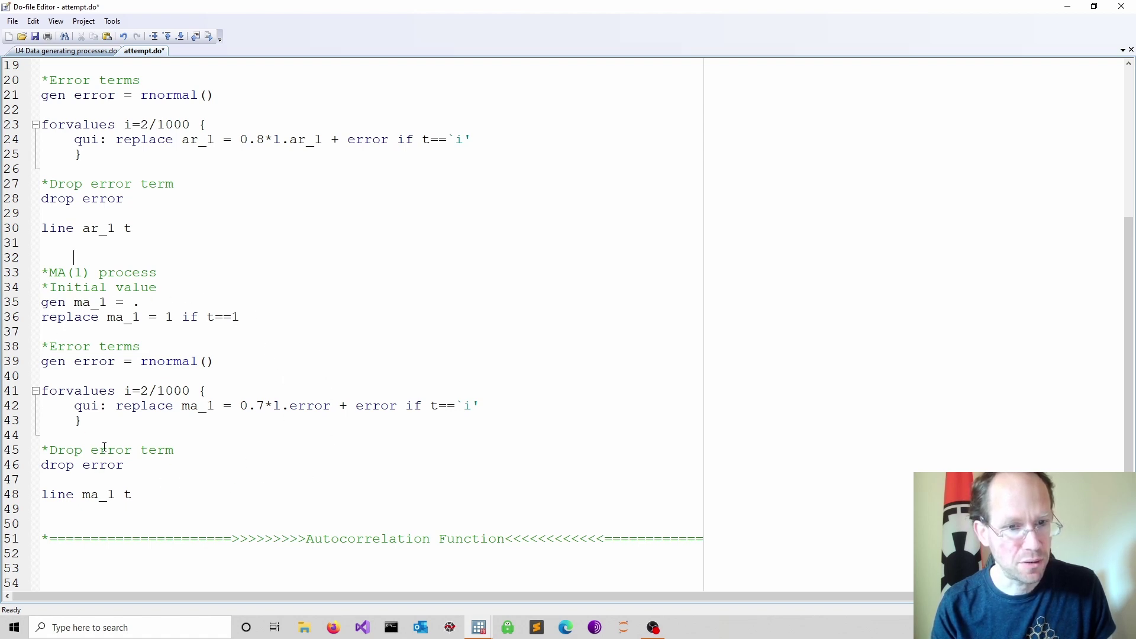
left_click_drag(336, 405, 240, 406)
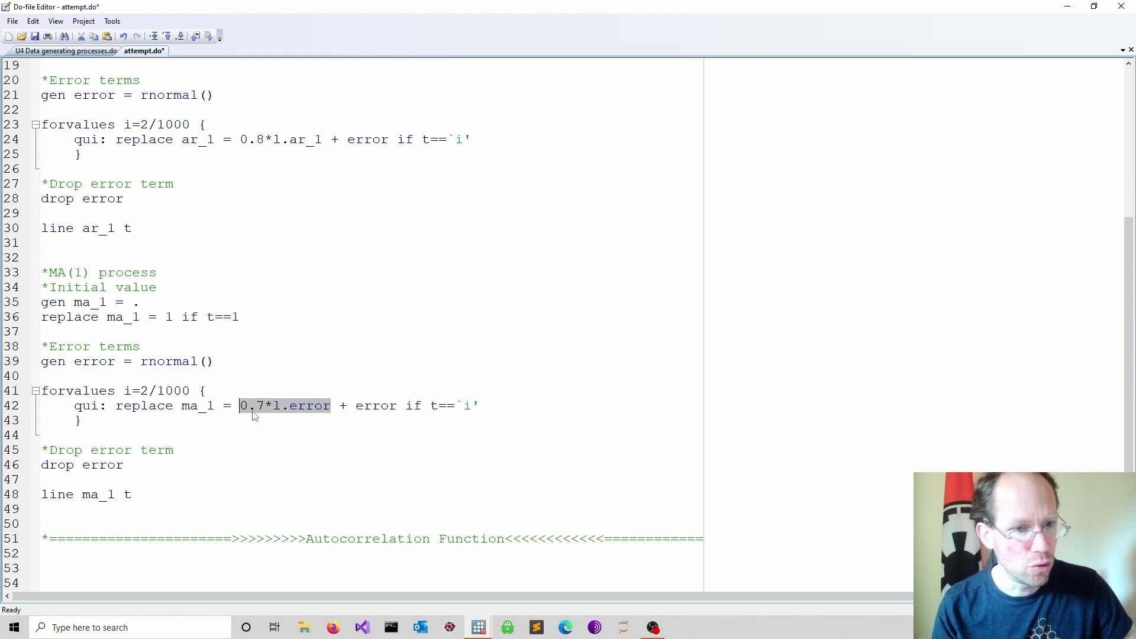
scroll(236, 409, "up", 4)
scroll(100, 313, "up", 2)
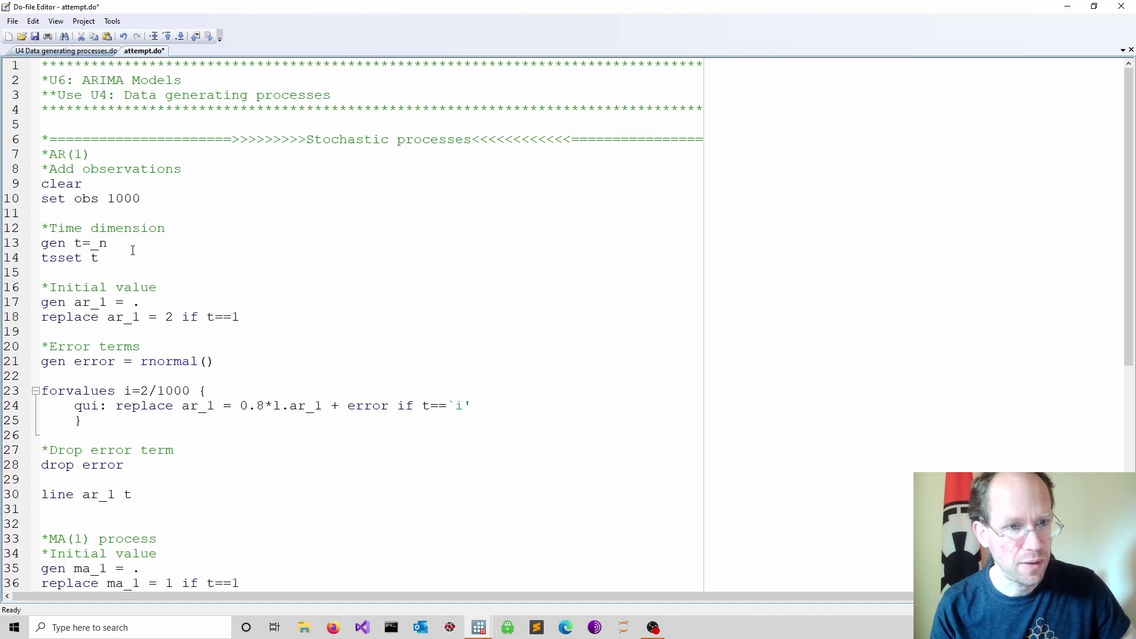
scroll(193, 327, "down", 7)
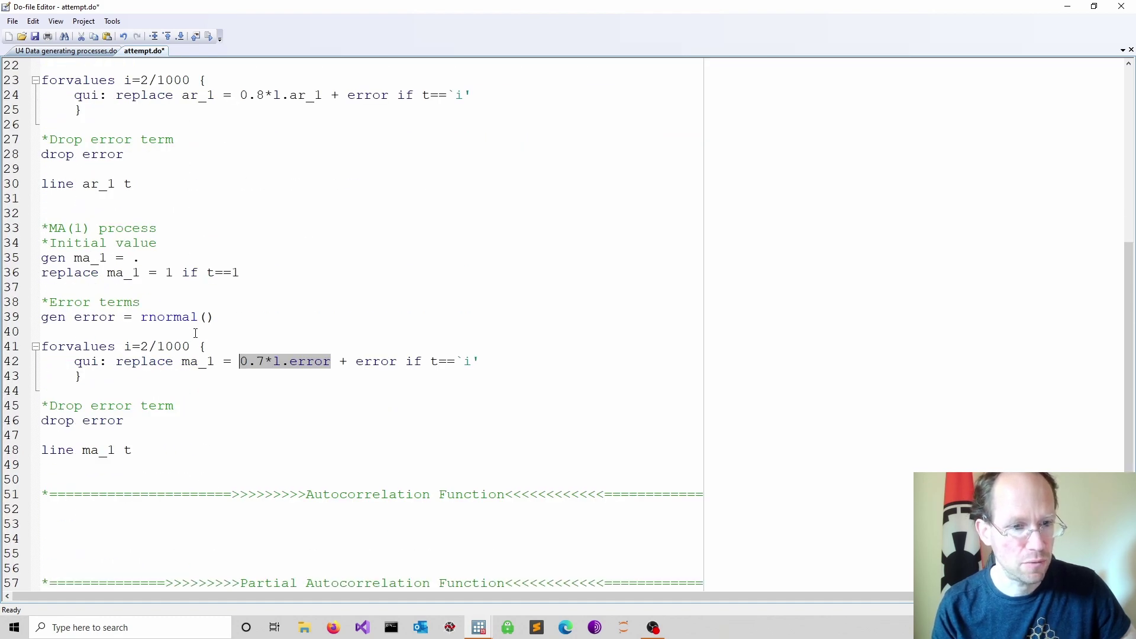
scroll(415, 486, "down", 2)
left_click(416, 486)
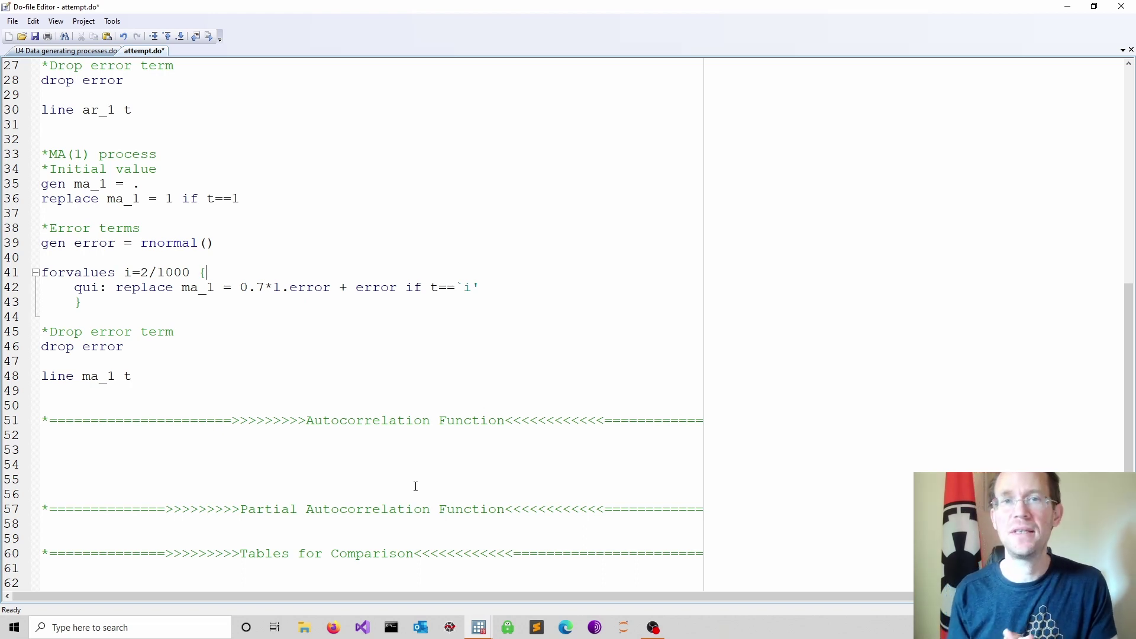
Step: Add ac ar_1 under the Autocorrelation Function header, run it, and close the autocorrelogram
left_click(287, 451)
type("ac")
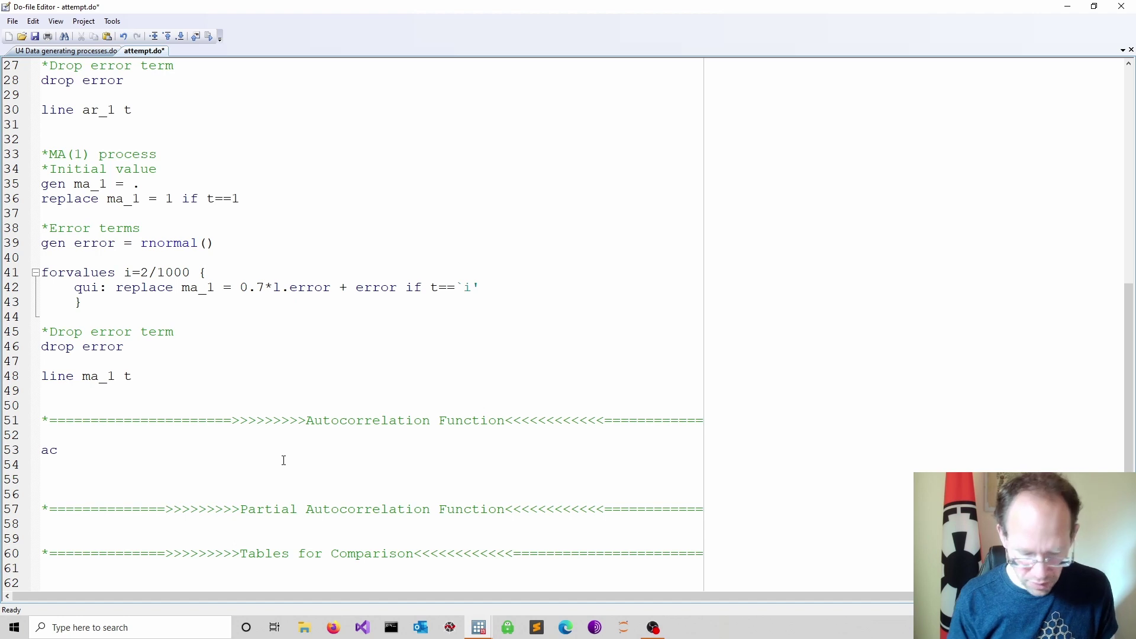
key("Delete")
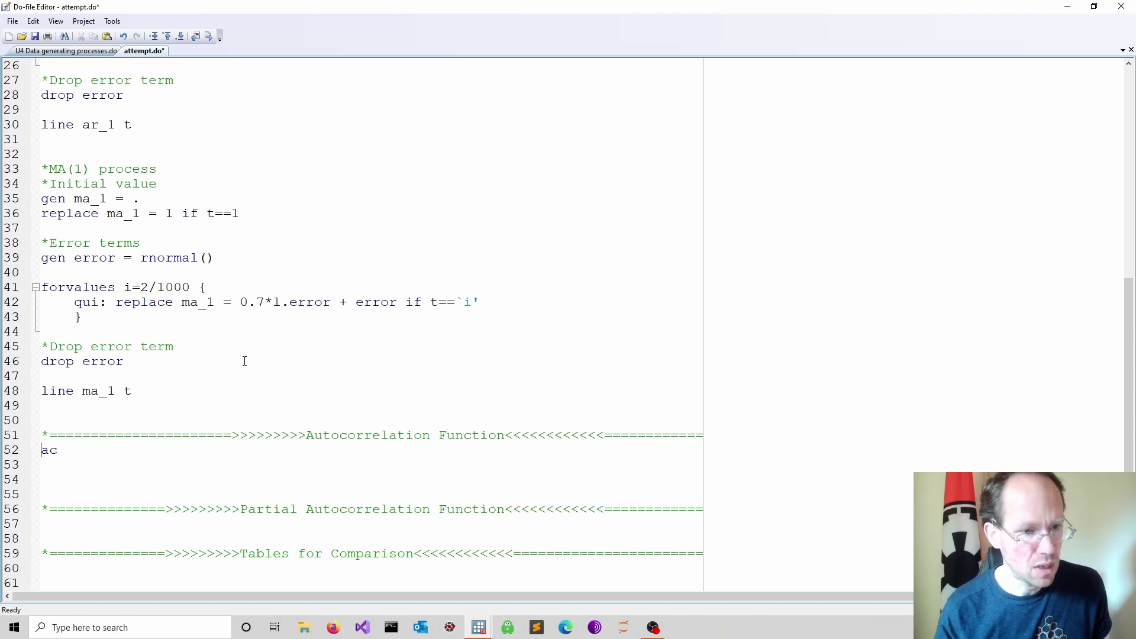
type("ar_1")
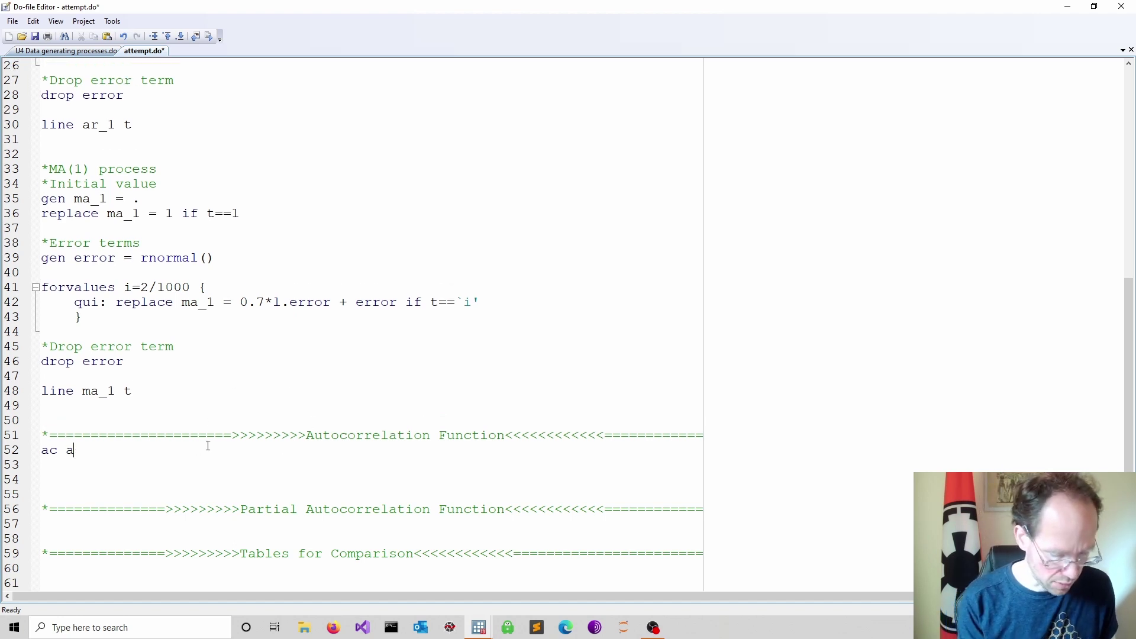
key("shift+Home")
key("ctrl+d")
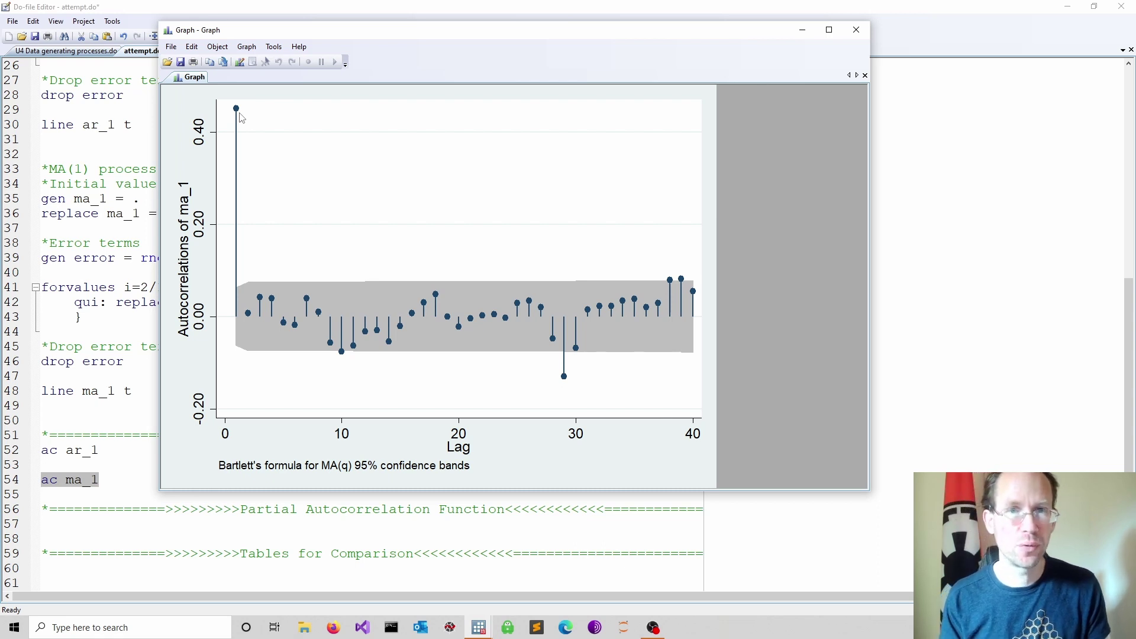
key("alt+Tab")
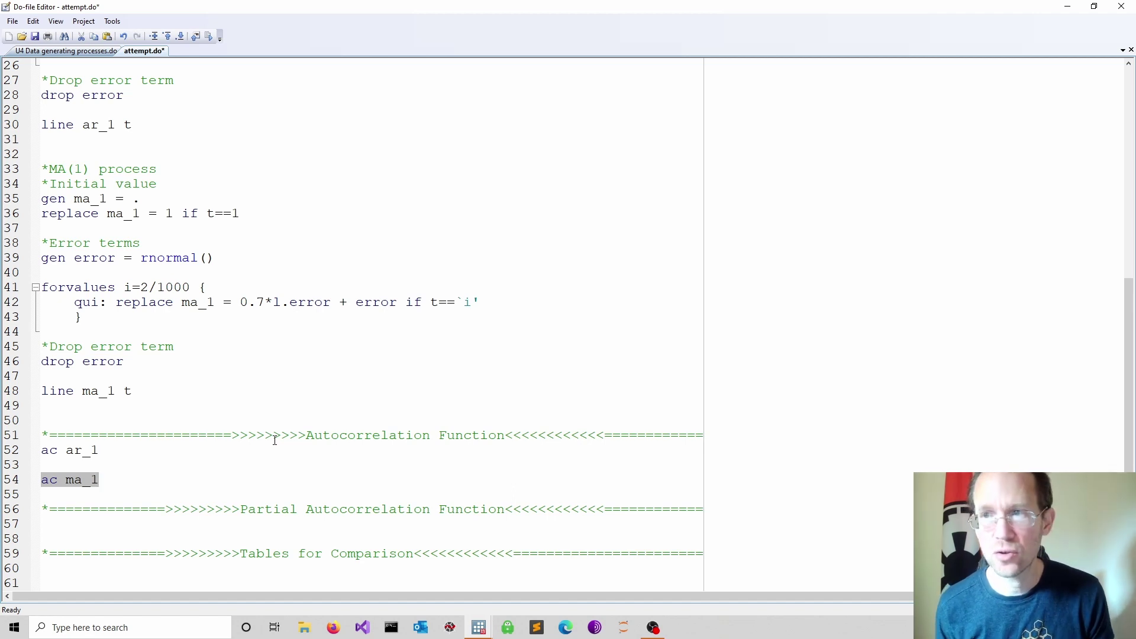
Step: Paste the ac lines under the PACF header as pac ar_1 and pac ma_1, and plot each
left_click(49, 525)
type("ac ar_1  ac ma_1")
left_click(42, 525)
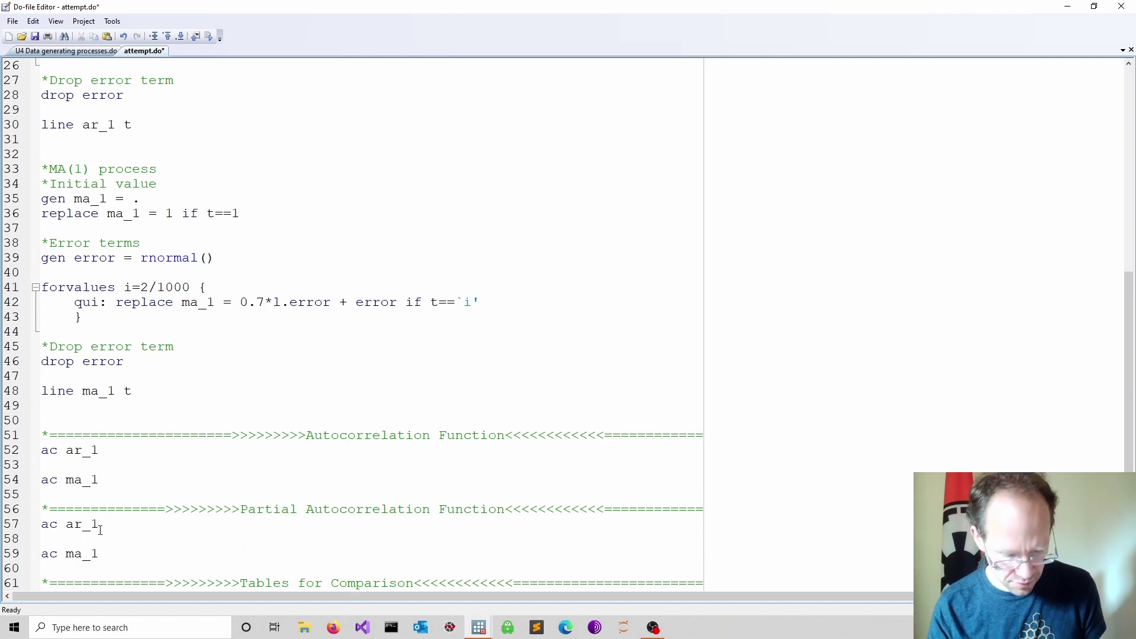
type("p")
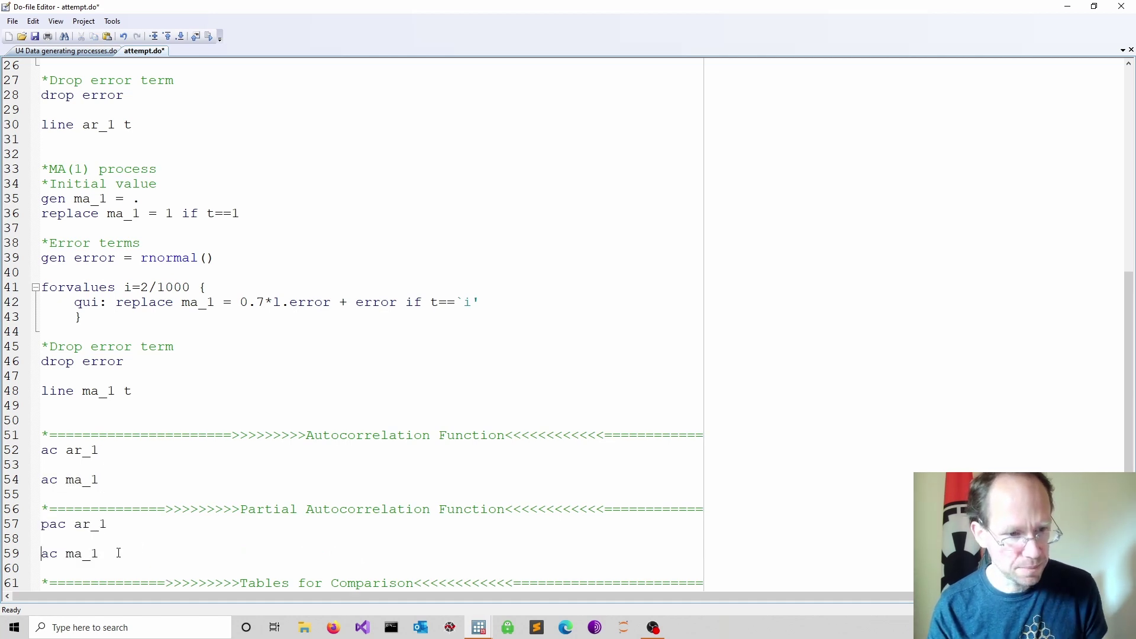
type("p")
left_click_drag(41, 525, 107, 525)
key("ctrl+d")
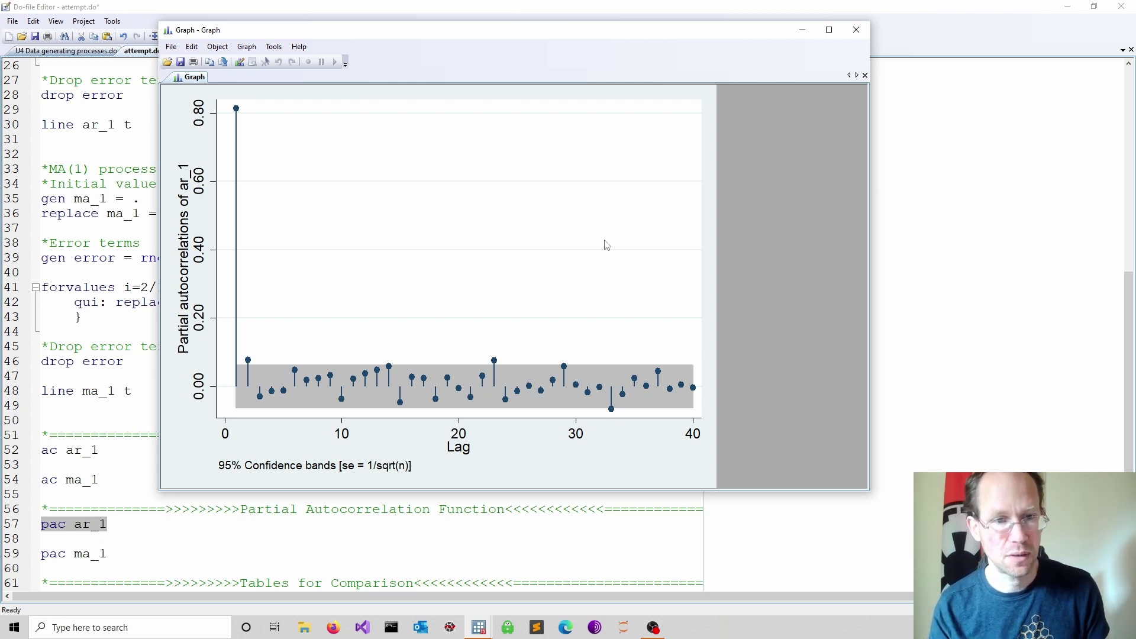
key("Down")
key("Down")
key("shift+Home")
key("ctrl+d")
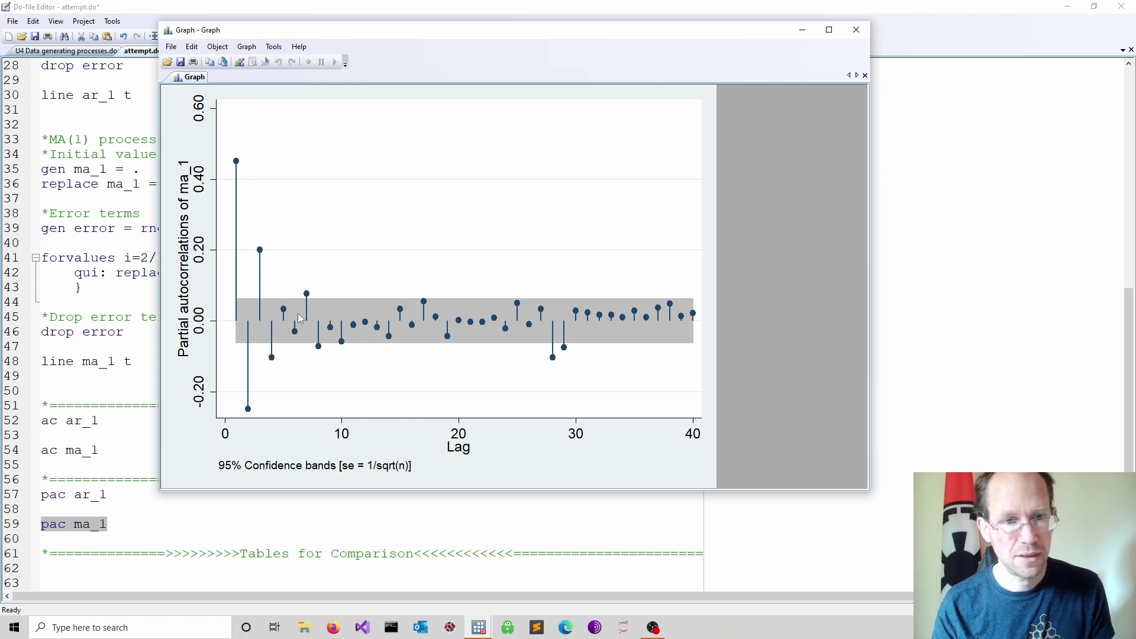
left_click(723, 545)
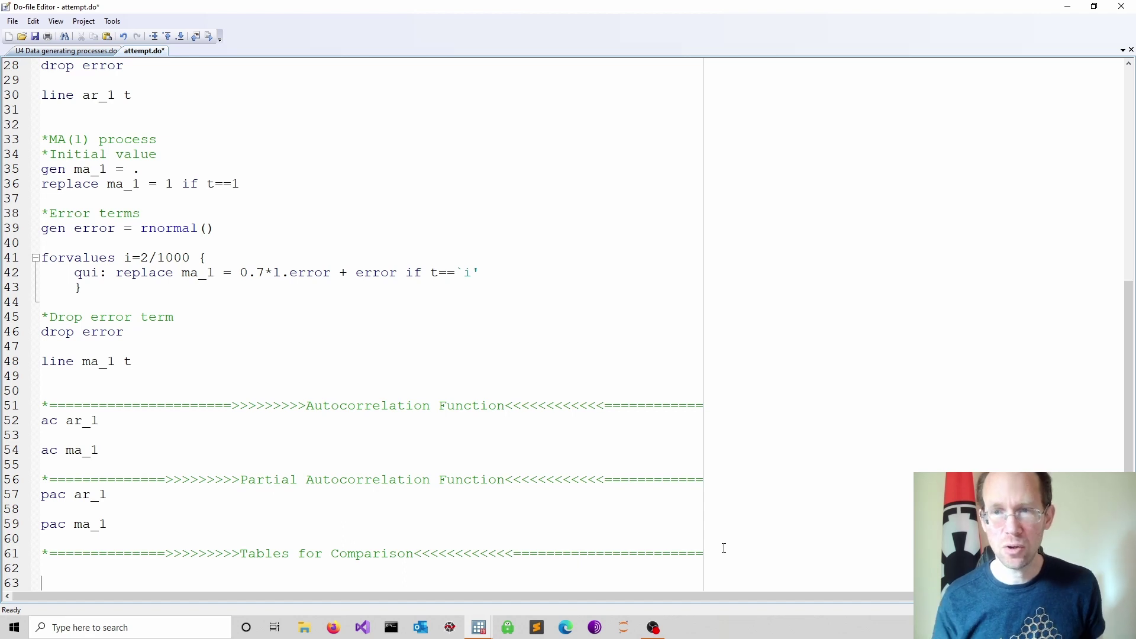
Step: Add and run corrgram ar_1, lags(10) under the Tables for Comparison header
key("Return")
key("Return")
left_click(119, 535)
type("corrgram ar_1, lags(10)")
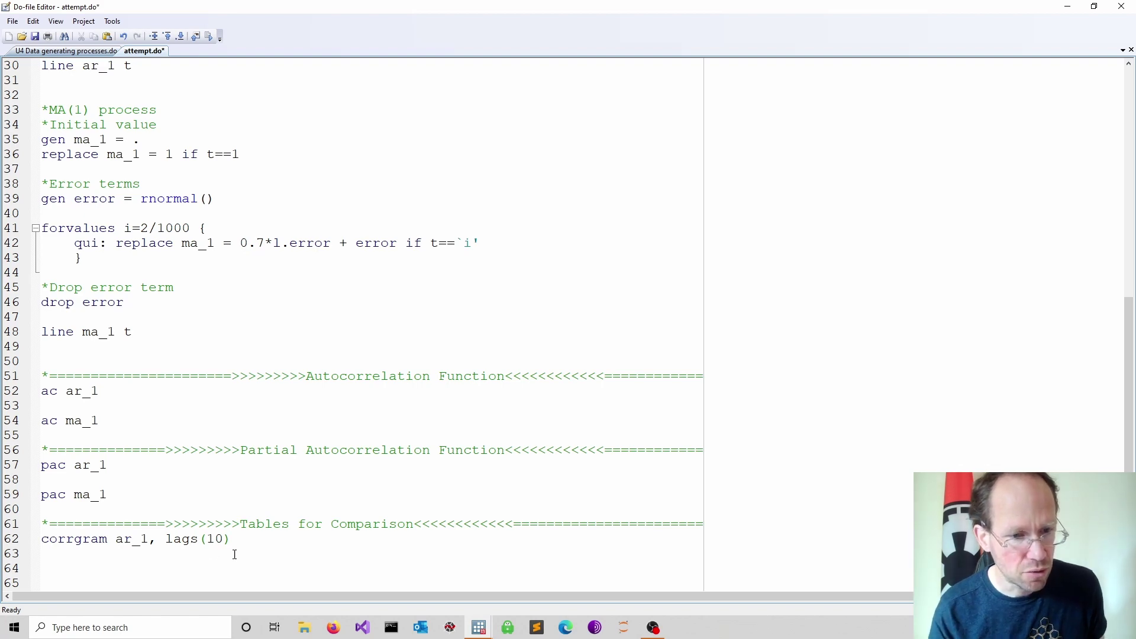
left_click_drag(261, 539, 6, 539)
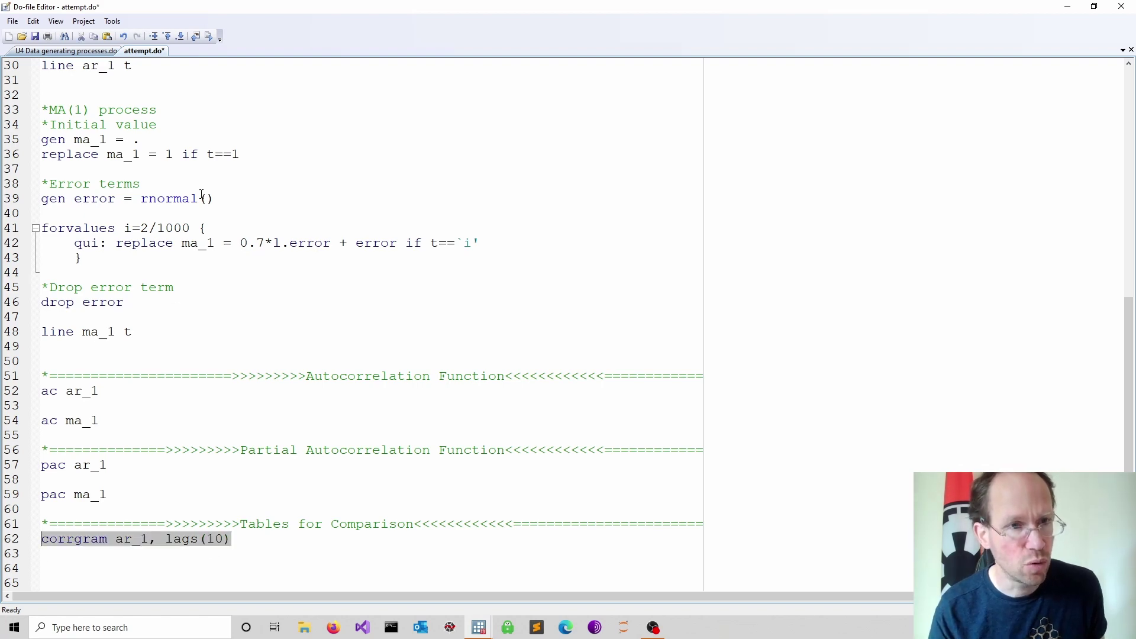
left_click(208, 36)
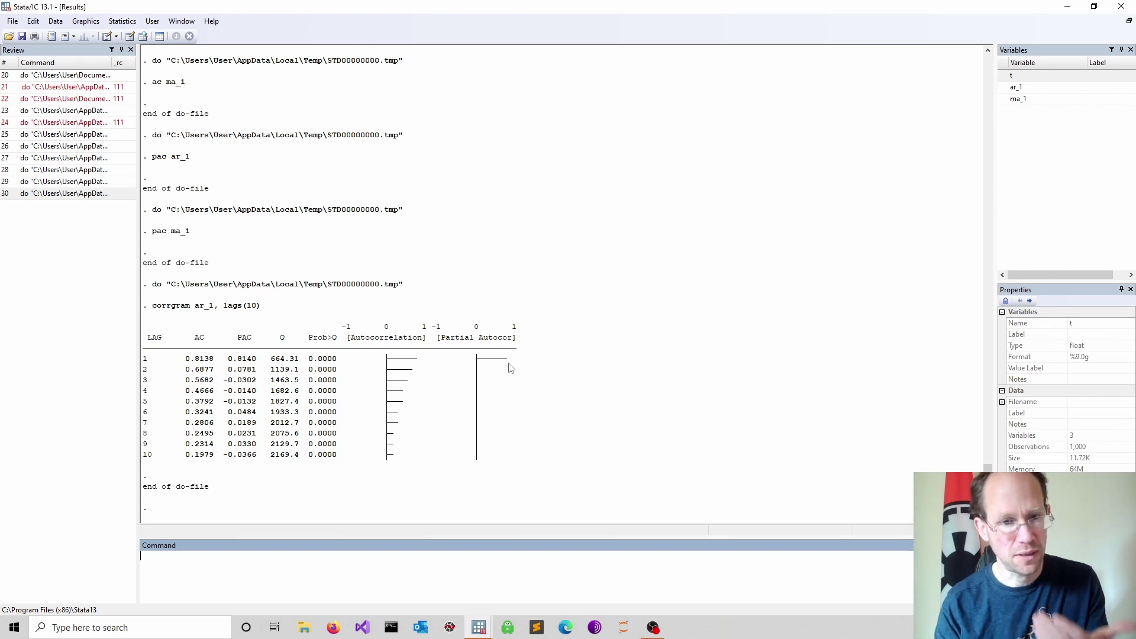
Step: Run corrgram ma_1, lags(10) and inspect its lag-1 autocorrelation in the results
key("ctrl+d")
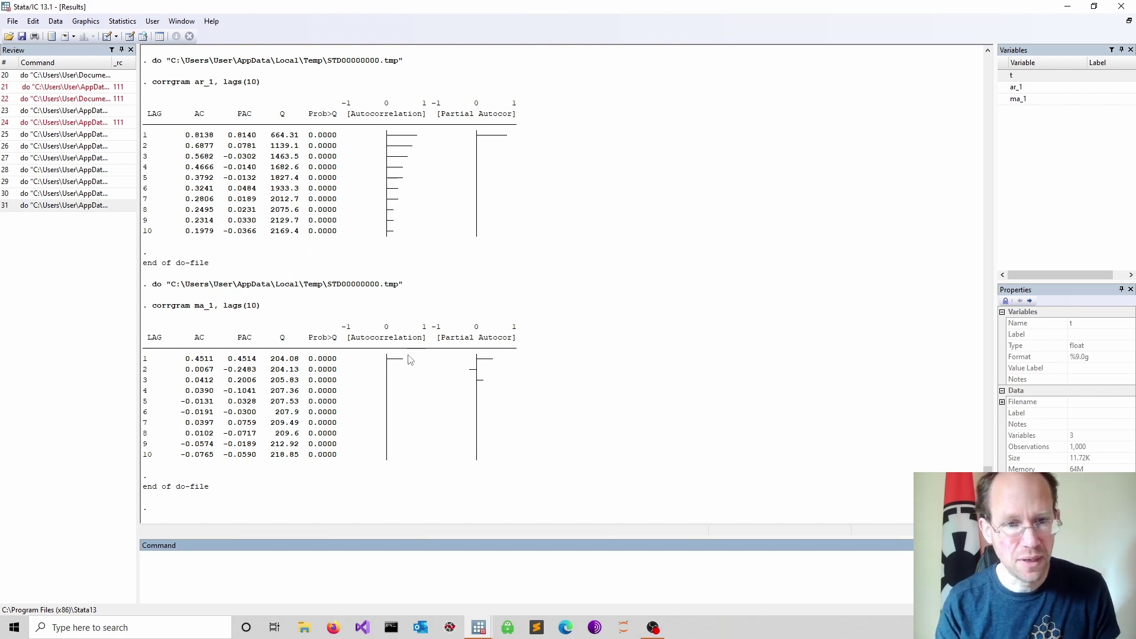
left_click(383, 361)
left_click_drag(384, 361, 401, 362)
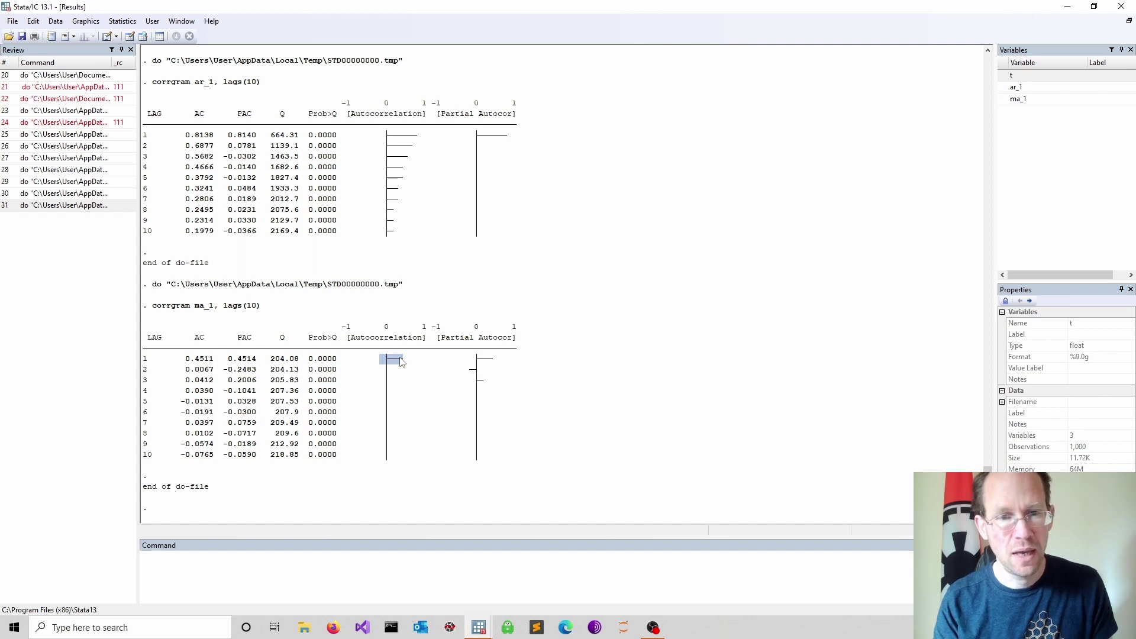
left_click(482, 364)
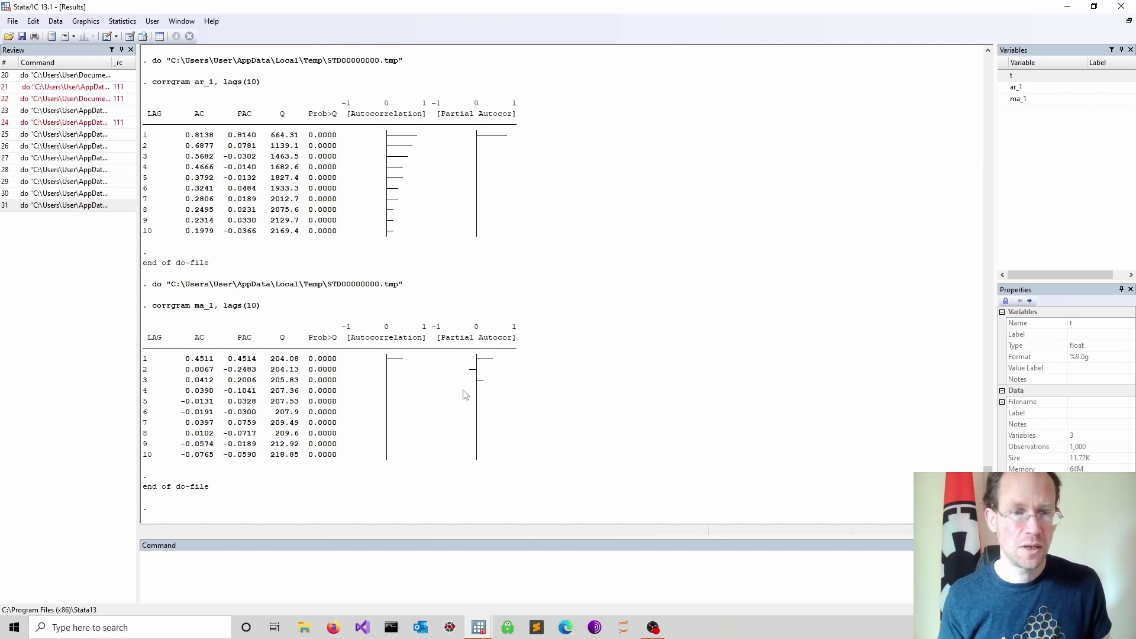